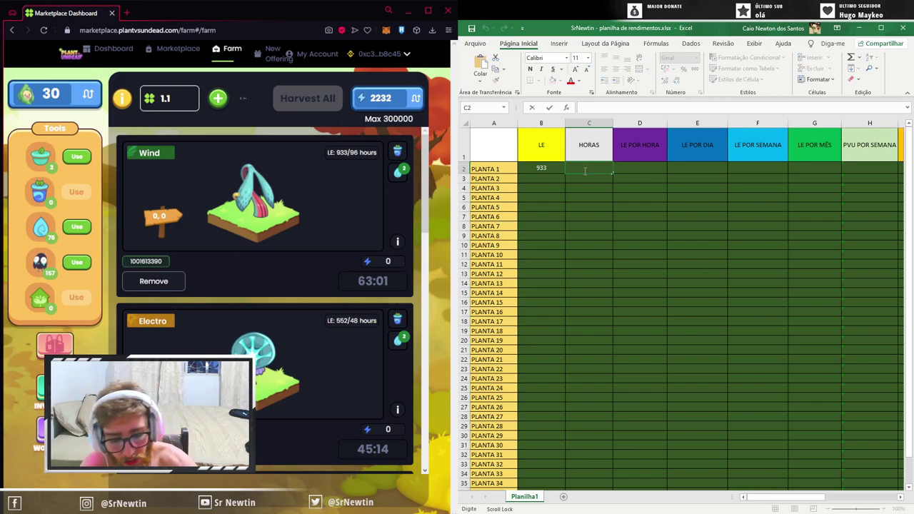
Step: Enter 96 hours for PLANTA 1, and 552 LE with 48 hours for PLANTA 2
{"action": "left_click", "coordinate": [528, 179]}
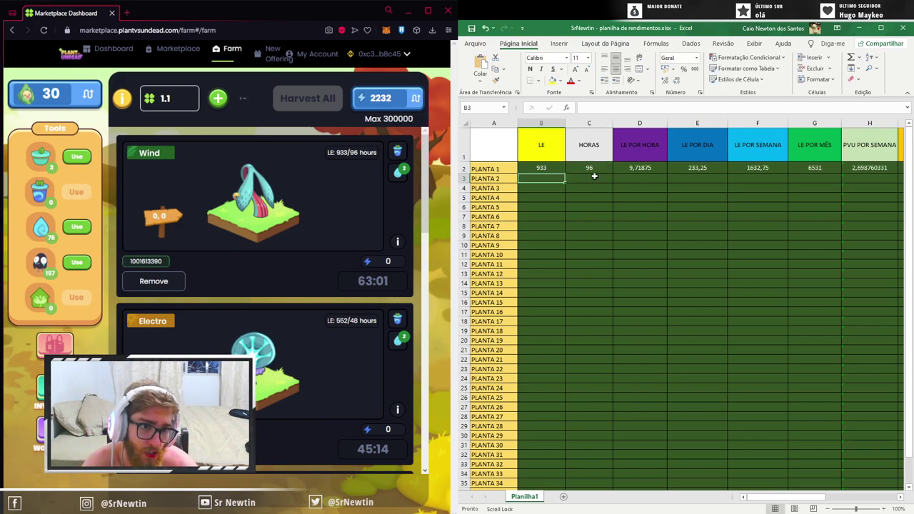
{"action": "double_click", "coordinate": [547, 180]}
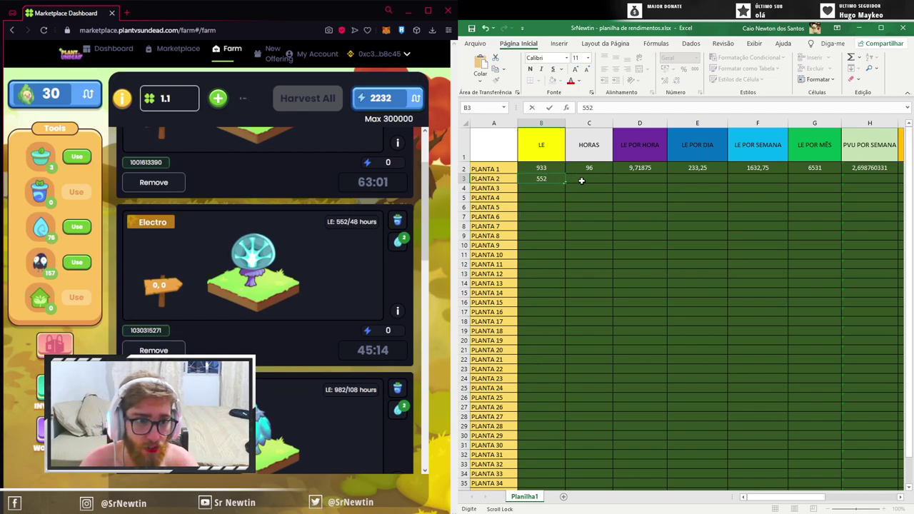
{"action": "left_click", "coordinate": [584, 181]}
{"action": "type", "text": "4"}
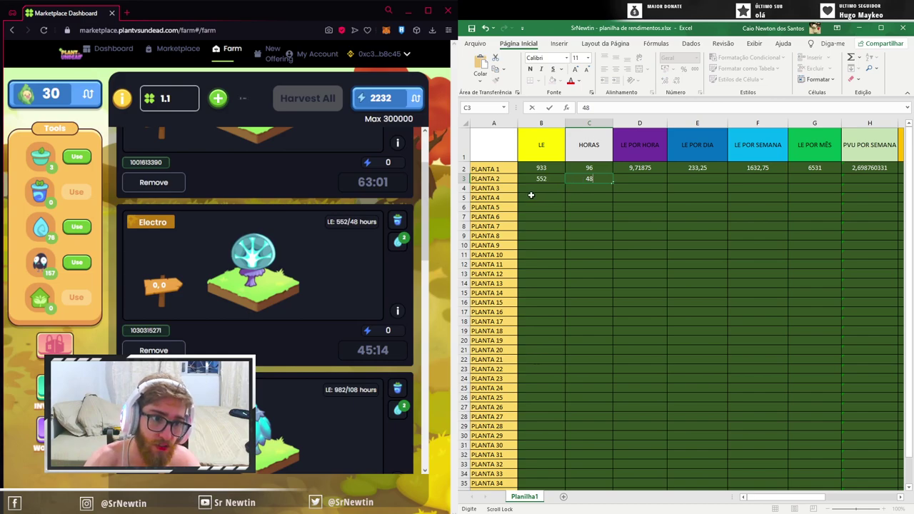
{"action": "type", "text": "8"}
Step: Enter the Water plant's figures for PLANTA 3: 982 LE and 108 hours
{"action": "left_click", "coordinate": [535, 188]}
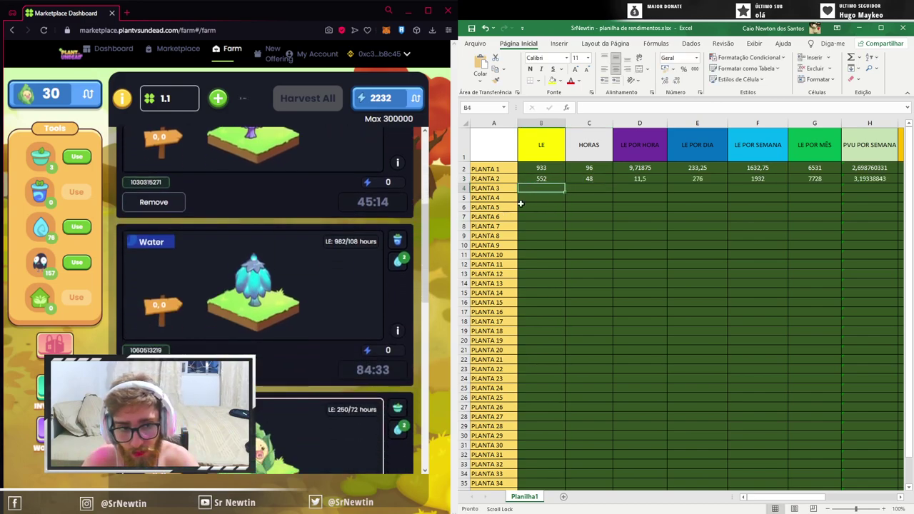
{"action": "type", "text": "982"}
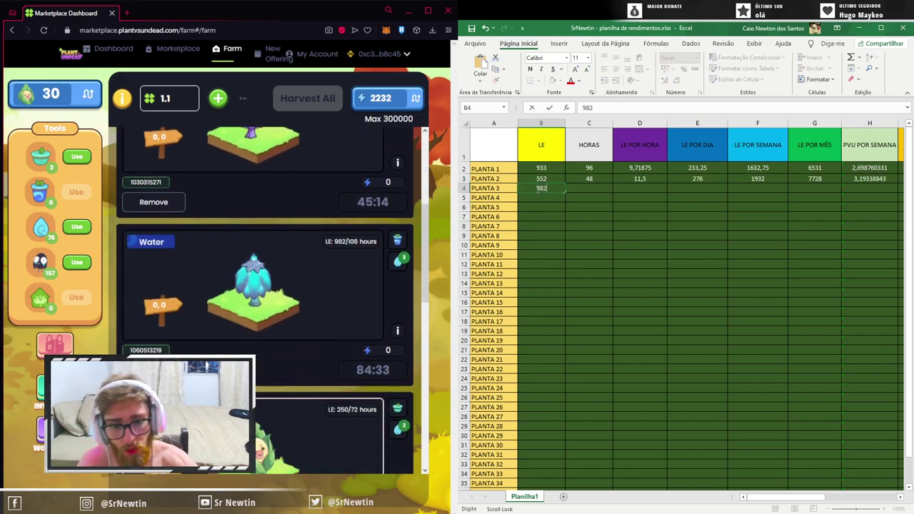
{"action": "left_click", "coordinate": [597, 189]}
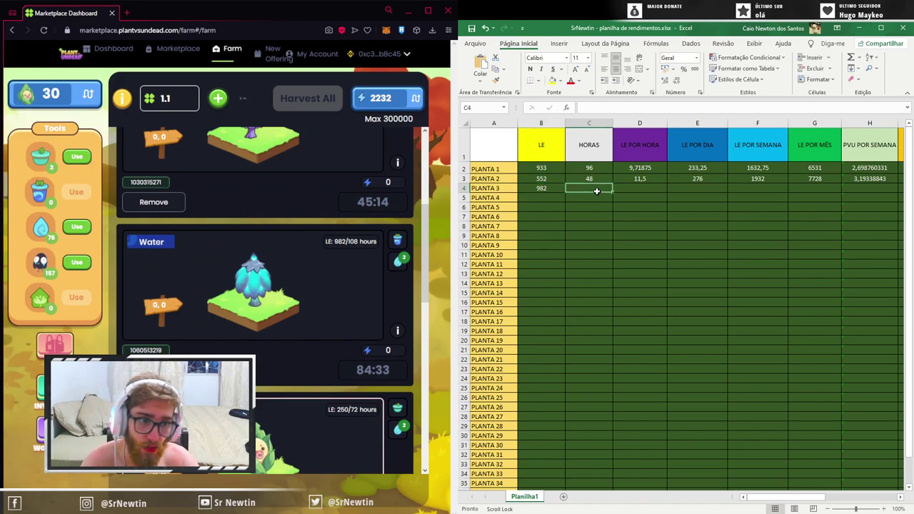
{"action": "type", "text": "108"}
Step: Fill in PLANTA 4 with the first sapling's yield from the farm page: 250 LE and 72 hours
{"action": "left_click", "coordinate": [533, 200]}
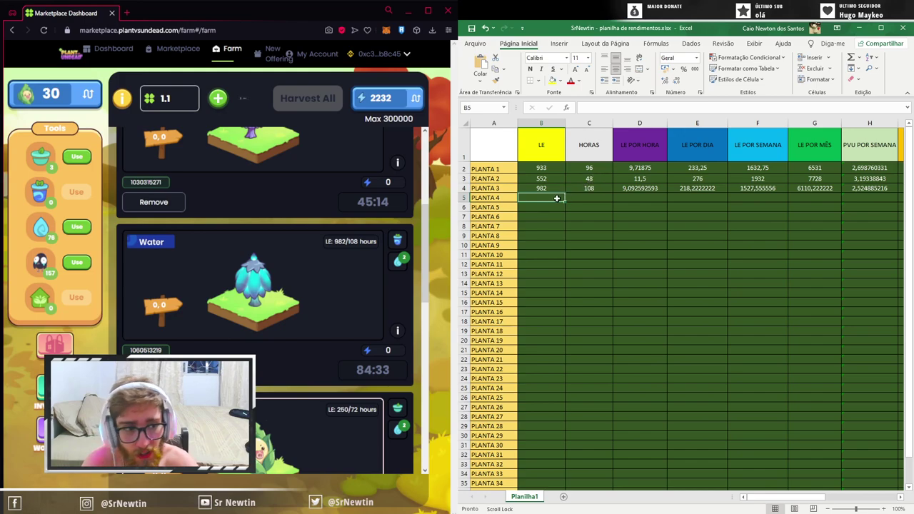
{"action": "scroll", "coordinate": [264, 300], "scroll_direction": "down", "scroll_amount": 2}
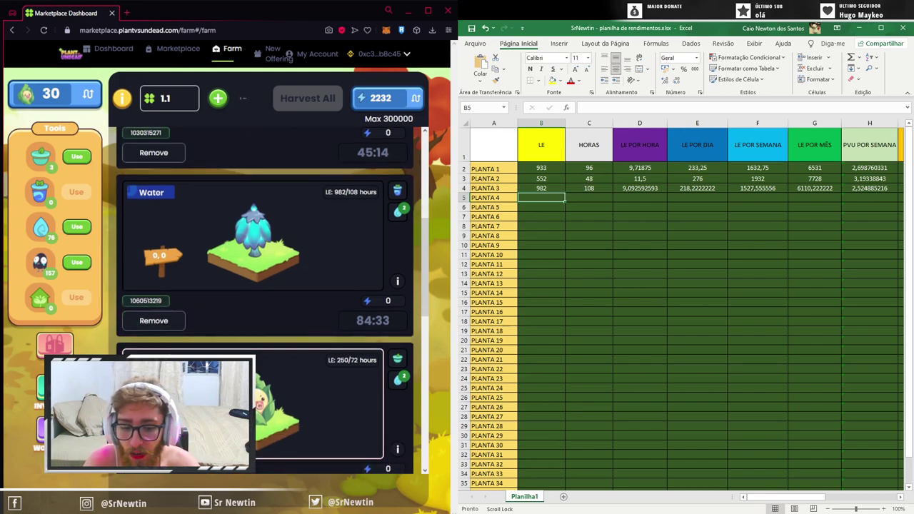
{"action": "scroll", "coordinate": [264, 300], "scroll_direction": "down", "scroll_amount": 1}
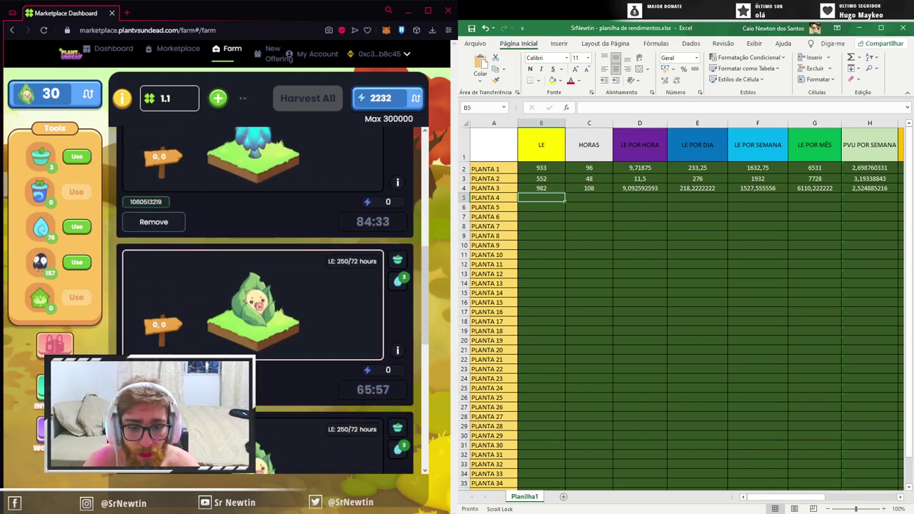
{"action": "scroll", "coordinate": [264, 300], "scroll_direction": "down", "scroll_amount": 2}
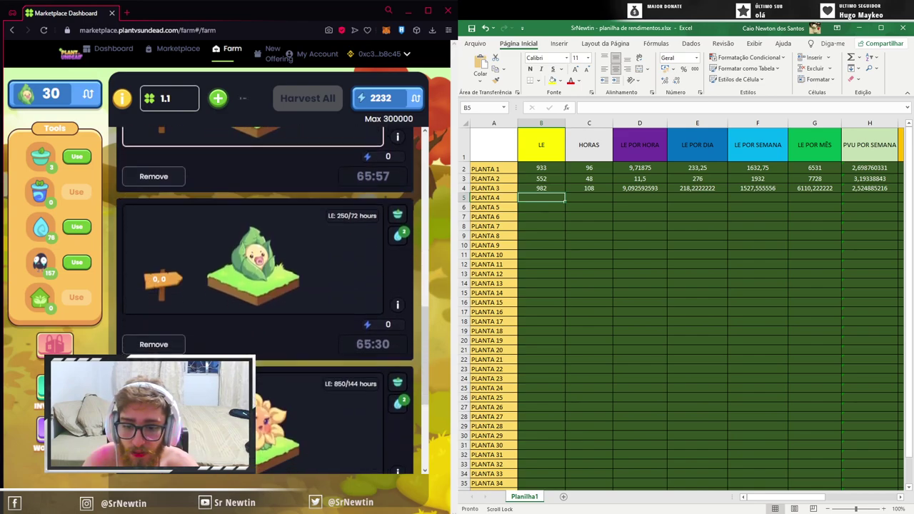
{"action": "type", "text": "250"}
{"action": "key", "text": "Tab"}
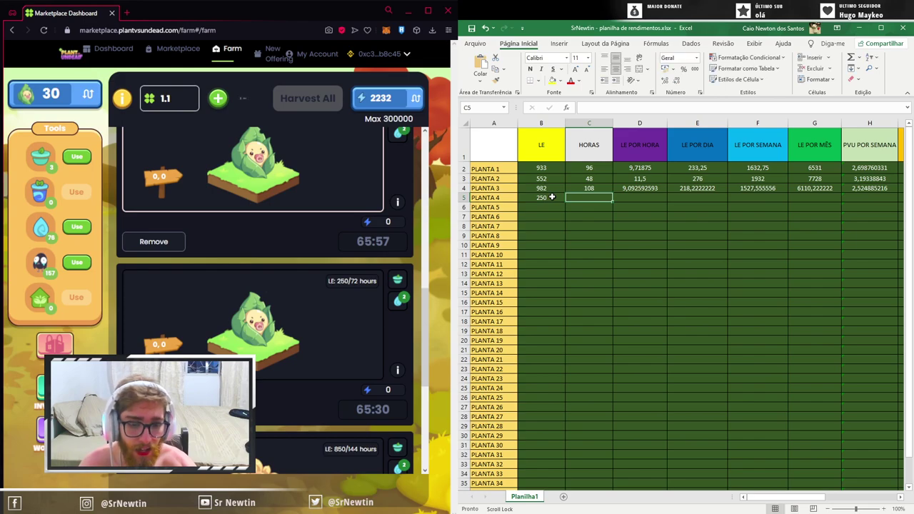
{"action": "type", "text": "72"}
Step: Fill in PLANTA 5 with the second sapling's yield: 250 LE and 72 hours
{"action": "left_click", "coordinate": [550, 205]}
{"action": "type", "text": "25-"}
{"action": "key", "text": "Return"}
{"action": "left_click", "coordinate": [556, 206]}
{"action": "double_click", "coordinate": [556, 206]}
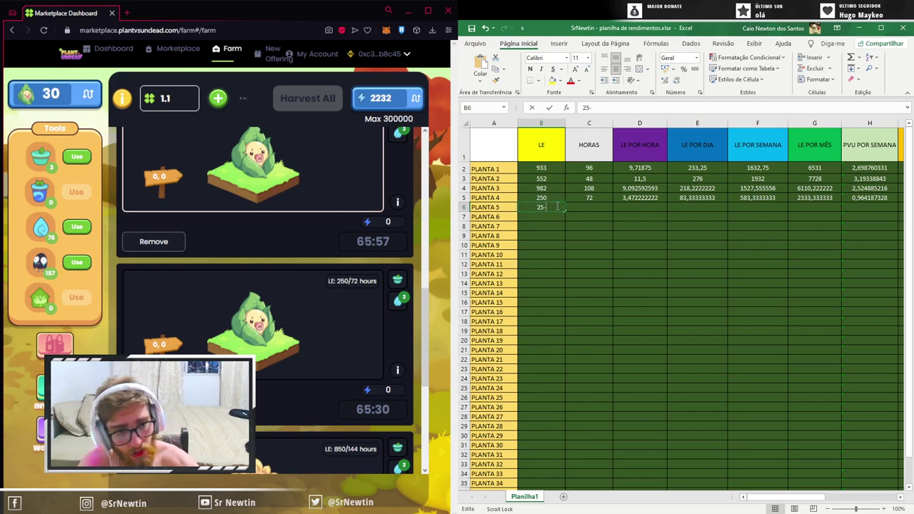
{"action": "key", "text": "BackSpace"}
{"action": "type", "text": "0"}
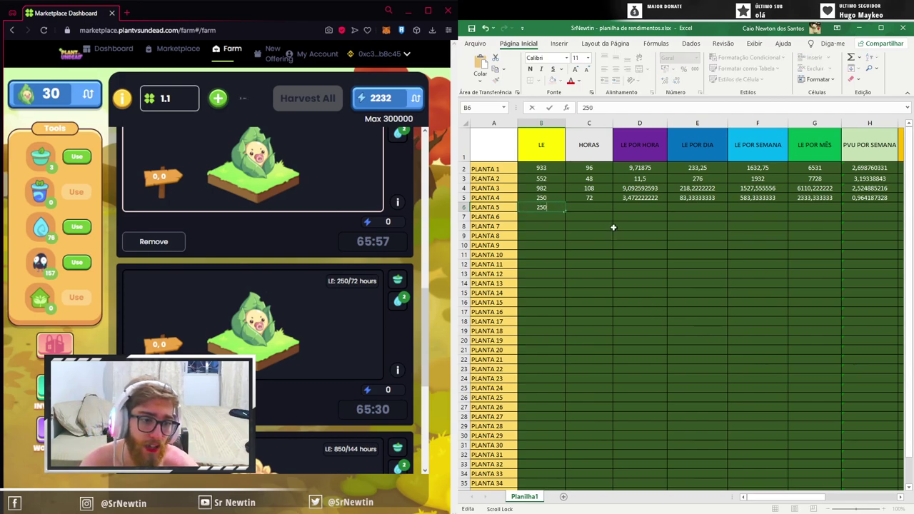
{"action": "left_click", "coordinate": [597, 206]}
{"action": "type", "text": "72"}
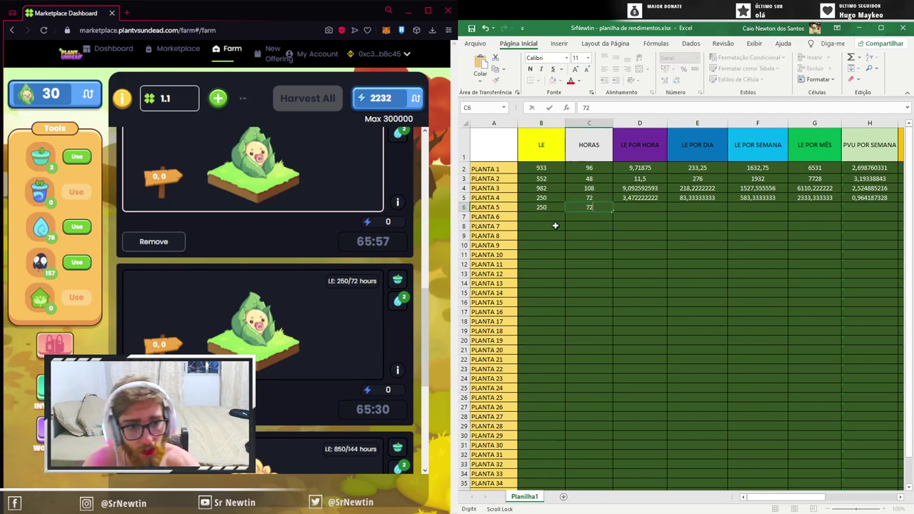
Step: Record the sunflower's yield as PLANTA 6, with 850 LE and 144 hours
{"action": "left_click", "coordinate": [549, 216]}
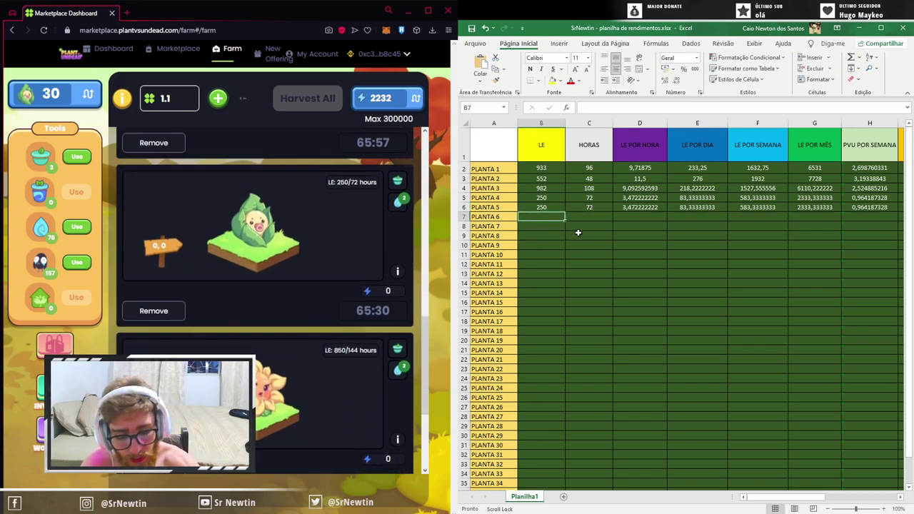
{"action": "type", "text": "850"}
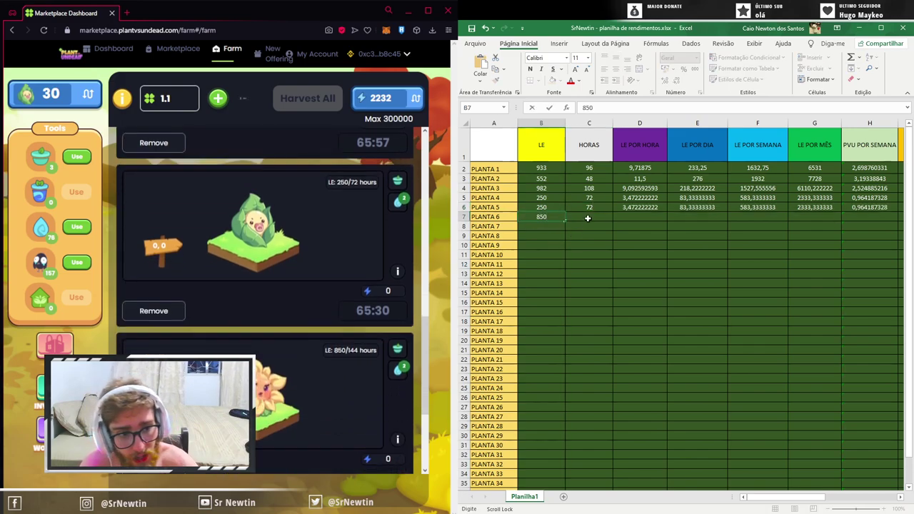
{"action": "left_click", "coordinate": [587, 216]}
{"action": "type", "text": "144"}
{"action": "left_click", "coordinate": [628, 216]}
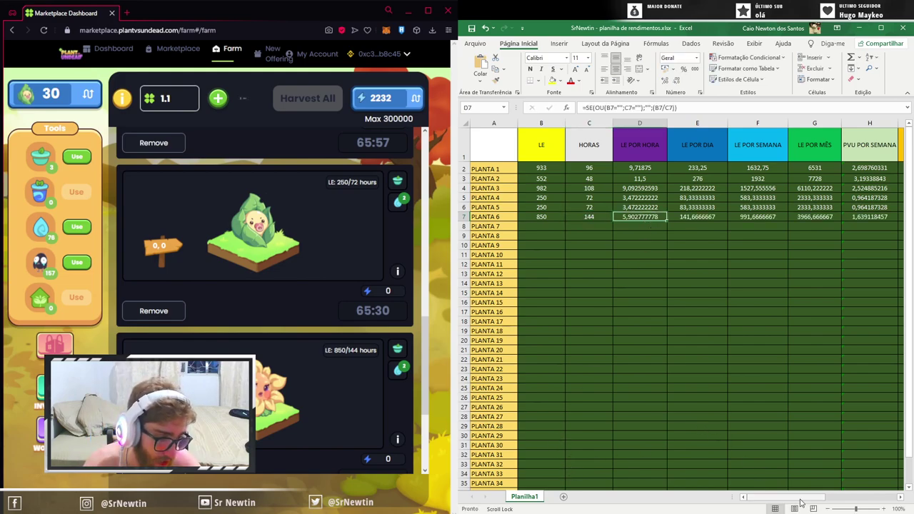
Step: Maximize the spreadsheet window and bring it to the front so all its columns can be viewed
{"action": "mouse_move", "coordinate": [795, 500]}
{"action": "left_mouse_down"}
{"action": "mouse_move", "coordinate": [823, 495]}
{"action": "mouse_move", "coordinate": [784, 492]}
{"action": "left_mouse_up"}
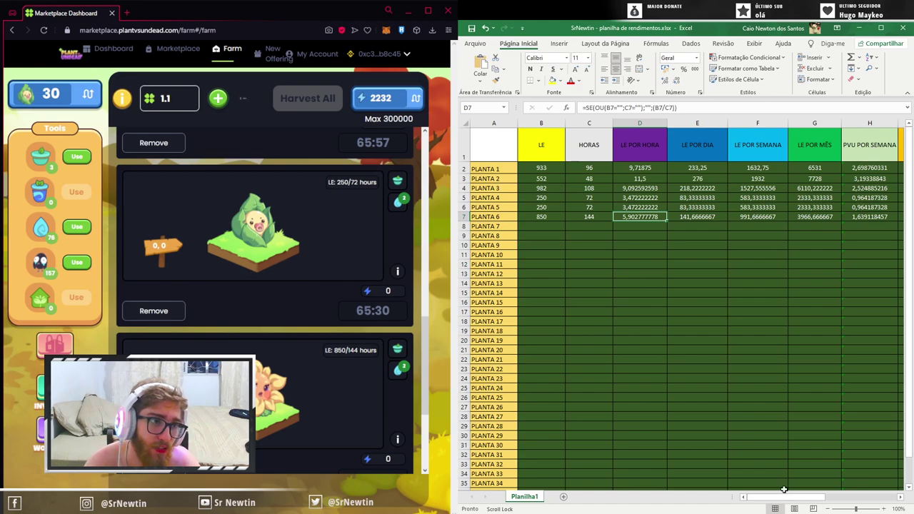
{"action": "left_click", "coordinate": [880, 27]}
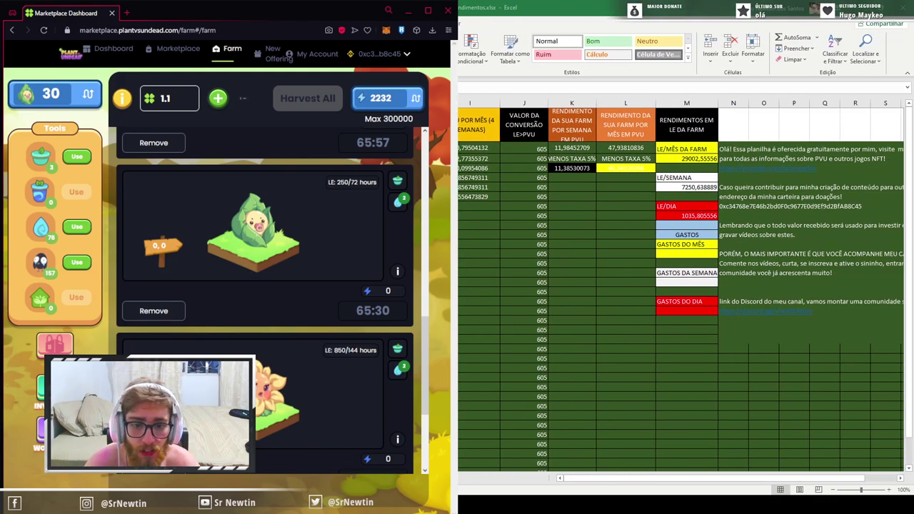
{"action": "key", "text": "alt+Tab"}
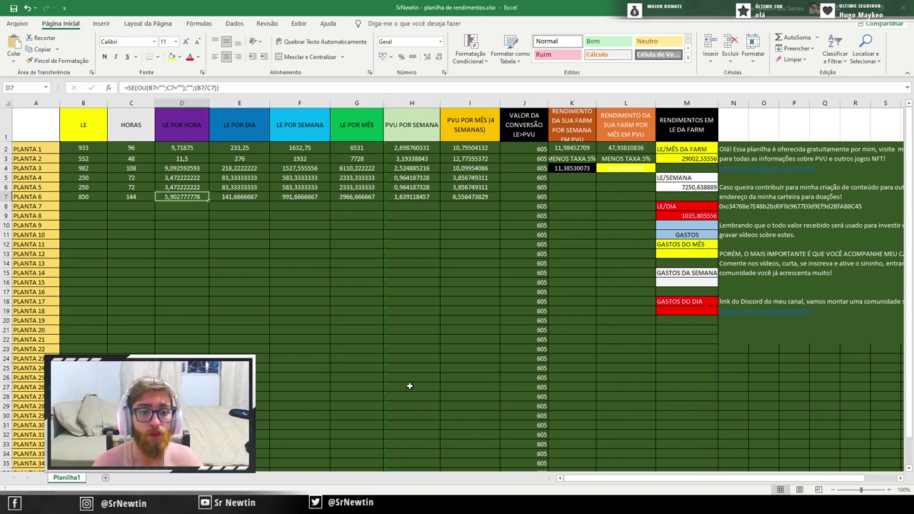
Step: Set the LE>PVU conversion value for PLANTA 1 to 666
{"action": "left_click", "coordinate": [537, 148]}
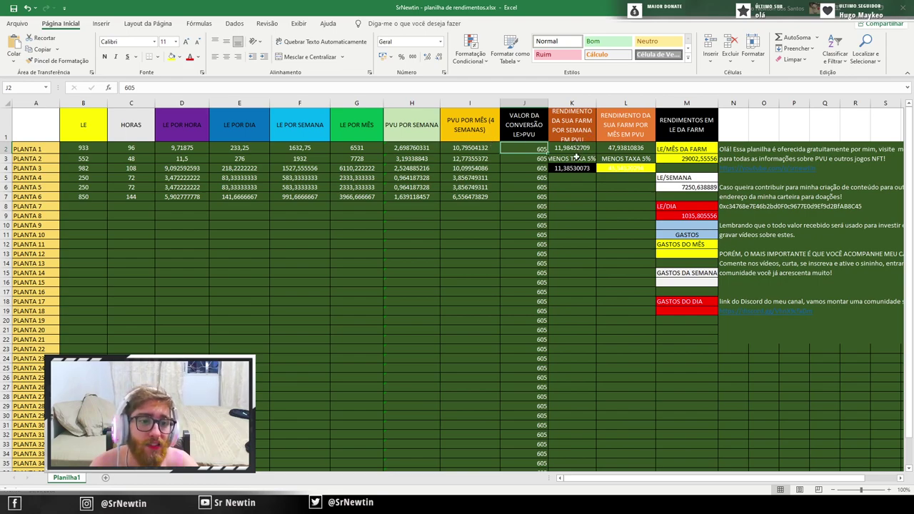
{"action": "left_click", "coordinate": [574, 147]}
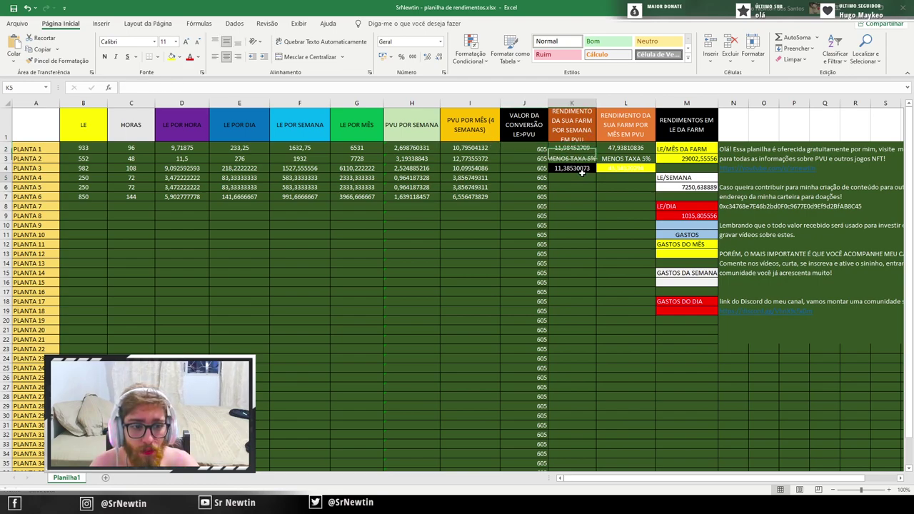
{"action": "double_click", "coordinate": [533, 148]}
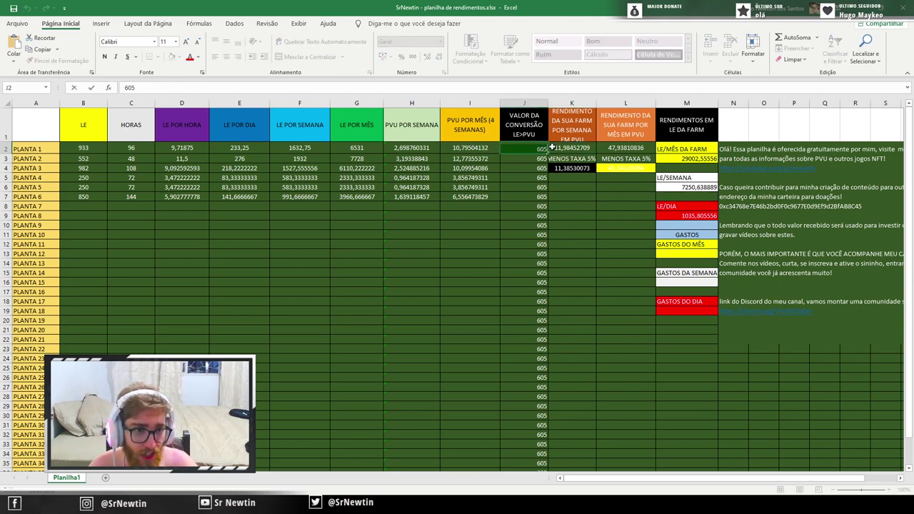
{"action": "key", "text": "BackSpace"}
{"action": "key", "text": "BackSpace"}
{"action": "key", "text": "BackSpace"}
{"action": "type", "text": "666"}
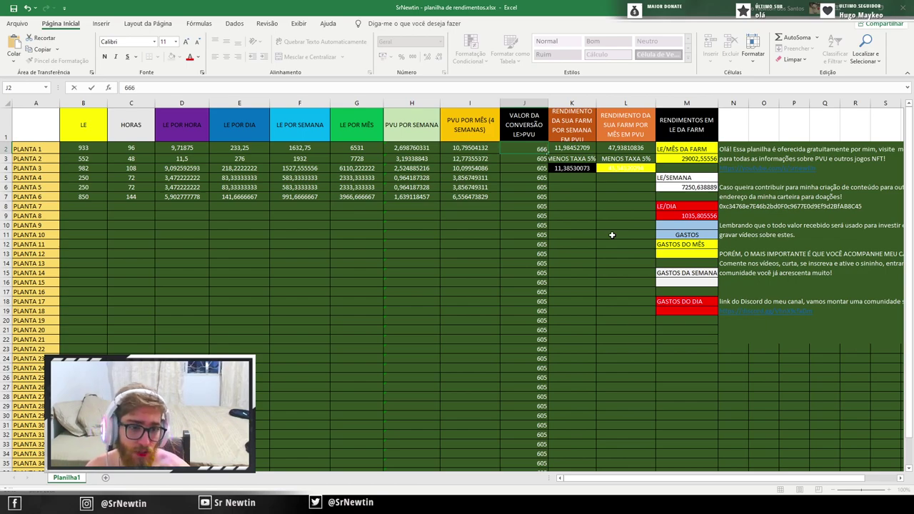
{"action": "key", "text": "Return"}
Step: Copy PLANTA 1's conversion value down the whole LE>PVU conversion column, through PLANTA 40, and check the filled column
{"action": "double_click", "coordinate": [525, 159]}
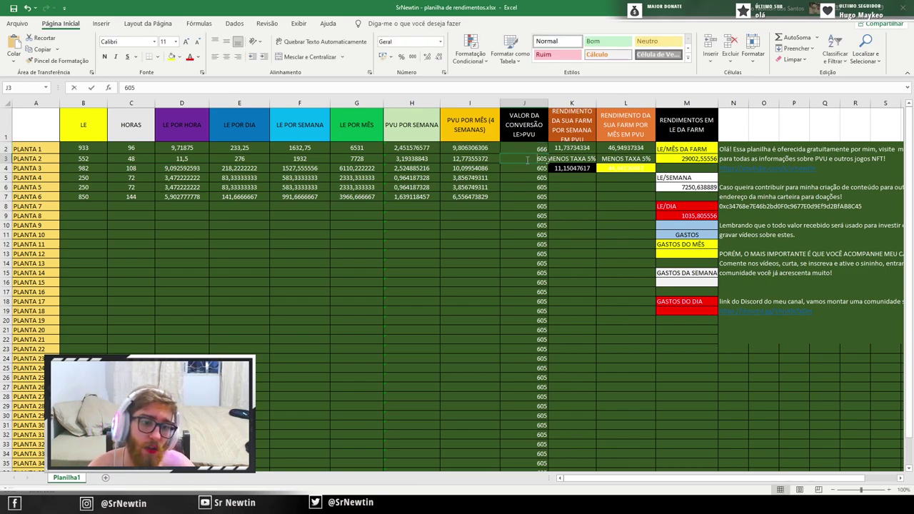
{"action": "left_click", "coordinate": [529, 148]}
{"action": "key", "text": "ctrl+c"}
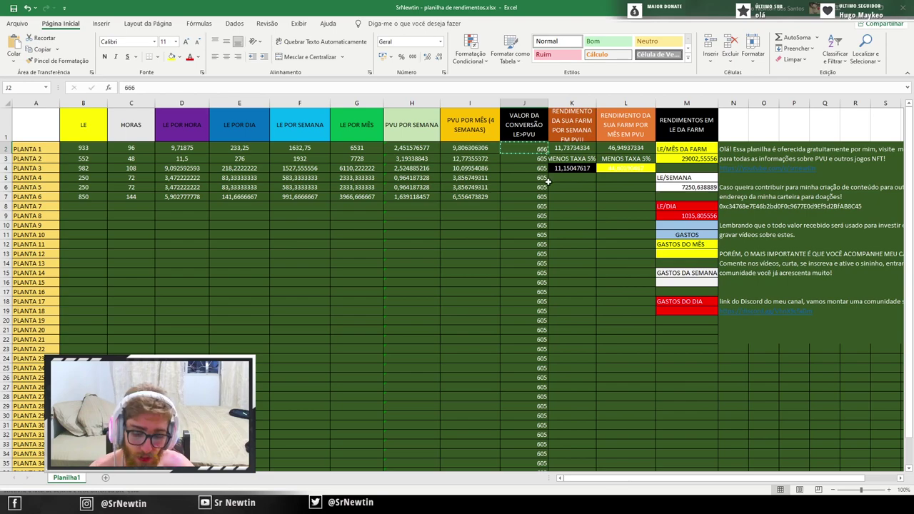
{"action": "key", "text": "ctrl+shift+Down"}
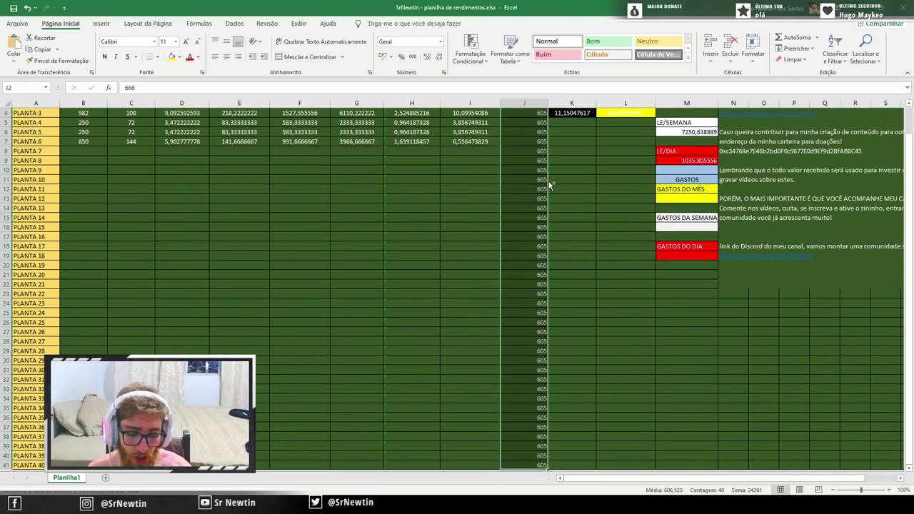
{"action": "key", "text": "ctrl+v"}
{"action": "left_click", "coordinate": [586, 186]}
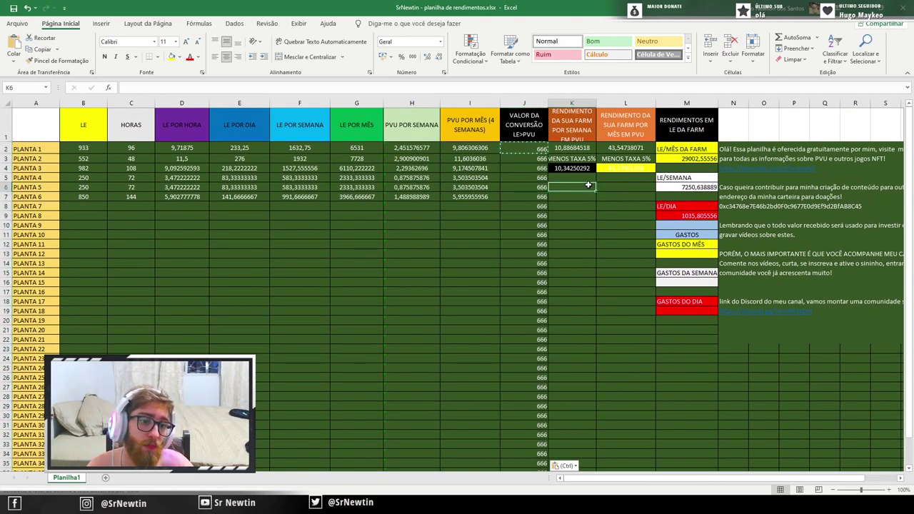
{"action": "left_click", "coordinate": [536, 168]}
{"action": "scroll", "coordinate": [542, 207], "scroll_direction": "down", "scroll_amount": 5}
{"action": "scroll", "coordinate": [543, 211], "scroll_direction": "up", "scroll_amount": 5}
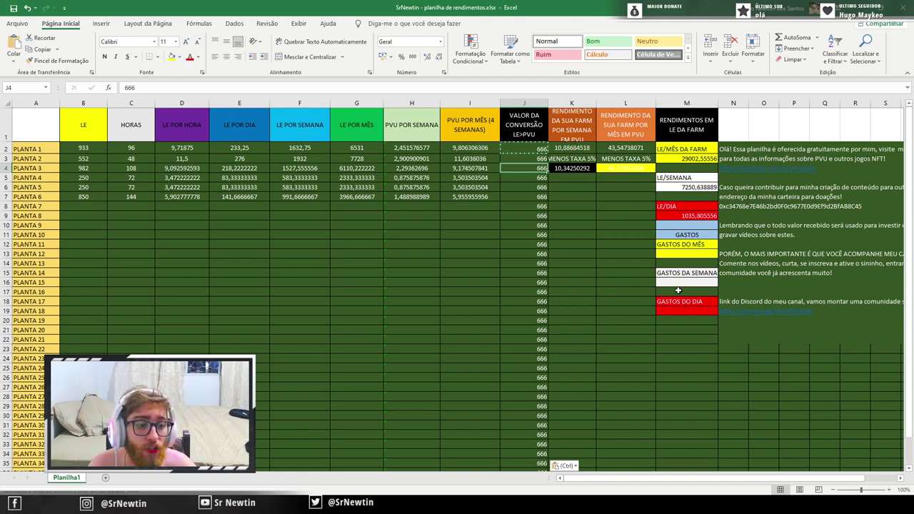
Step: Enter 200 as the farm's weekly expense under GASTOS DA SEMANA
{"action": "left_click", "coordinate": [626, 216]}
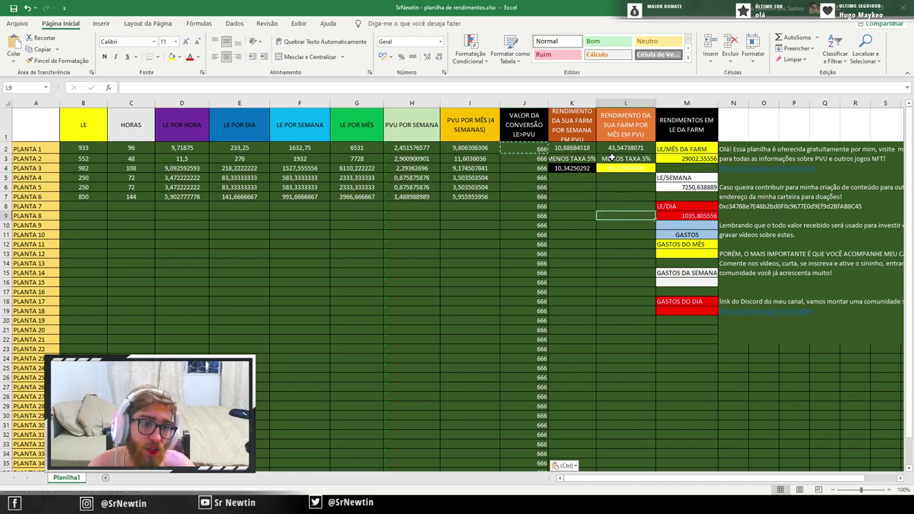
{"action": "left_click", "coordinate": [569, 167]}
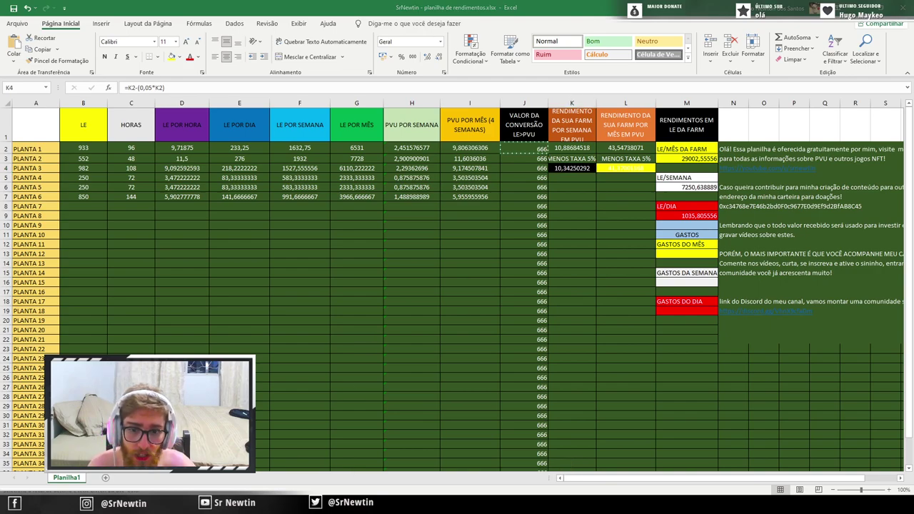
{"action": "left_click", "coordinate": [685, 281]}
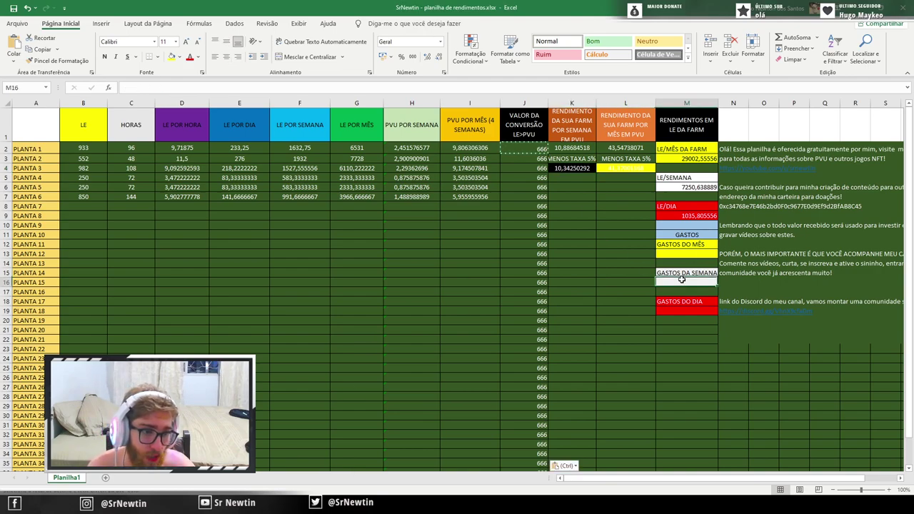
{"action": "double_click", "coordinate": [685, 281]}
{"action": "type", "text": "100"}
{"action": "key", "text": "BackSpace"}
{"action": "key", "text": "BackSpace"}
{"action": "key", "text": "BackSpace"}
{"action": "type", "text": "200"}
{"action": "key", "text": "Return"}
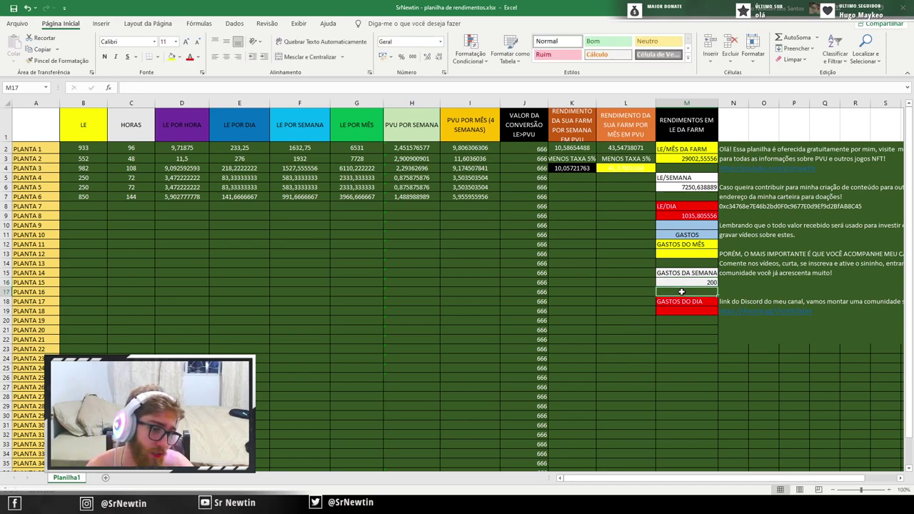
{"action": "left_click", "coordinate": [687, 283]}
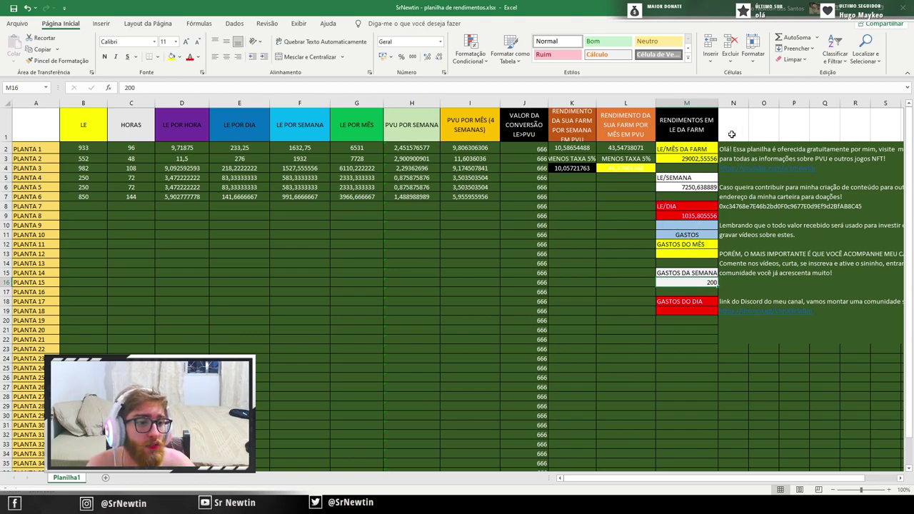
{"action": "left_click", "coordinate": [684, 187]}
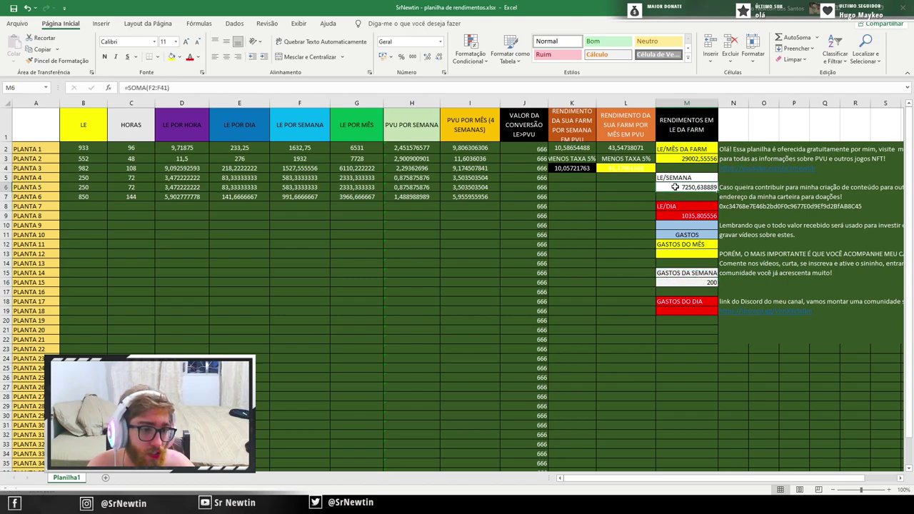
Step: Set the farm's weekly expense under GASTOS DA SEMANA to 350
{"action": "double_click", "coordinate": [675, 187]}
{"action": "key", "text": "Escape"}
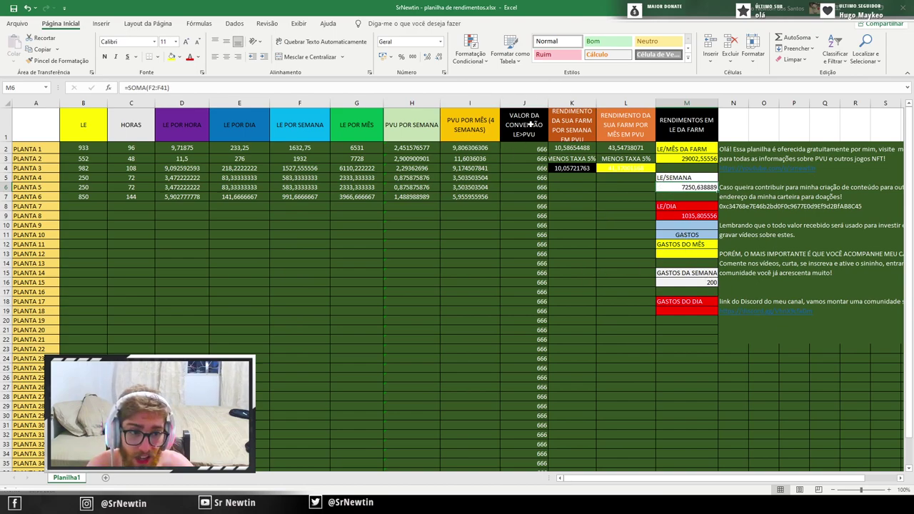
{"action": "left_click", "coordinate": [703, 285]}
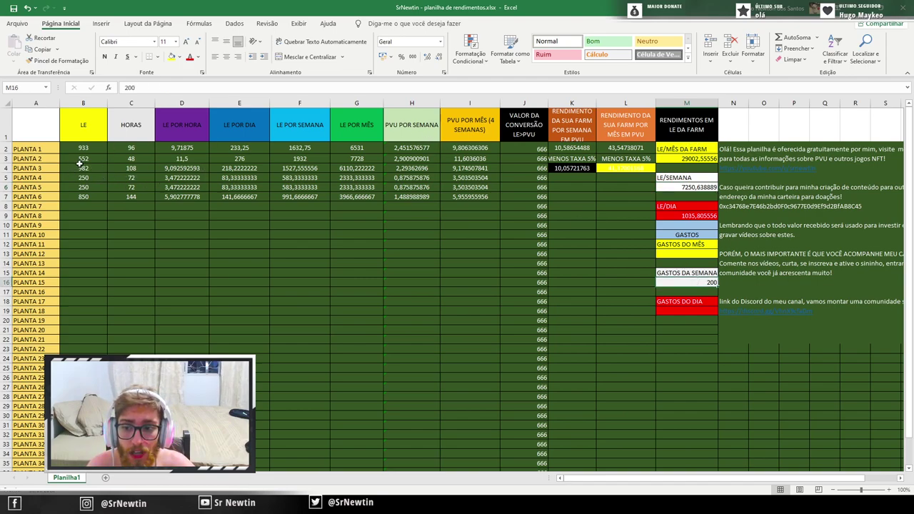
{"action": "double_click", "coordinate": [706, 282]}
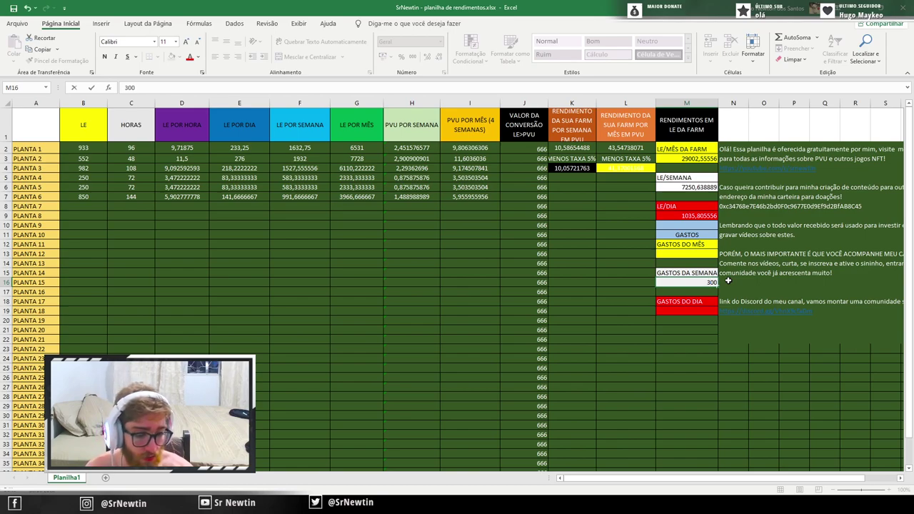
{"action": "left_click", "coordinate": [682, 283]}
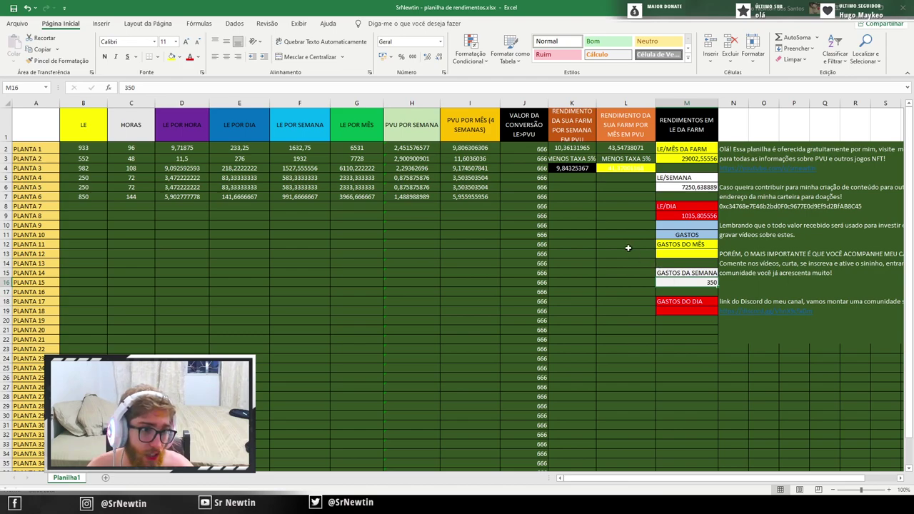
Step: Subtract the weekly expense from the LE/SEMANA total by changing its formula to =SOMA(F2:F41)-M16
{"action": "left_click", "coordinate": [671, 187]}
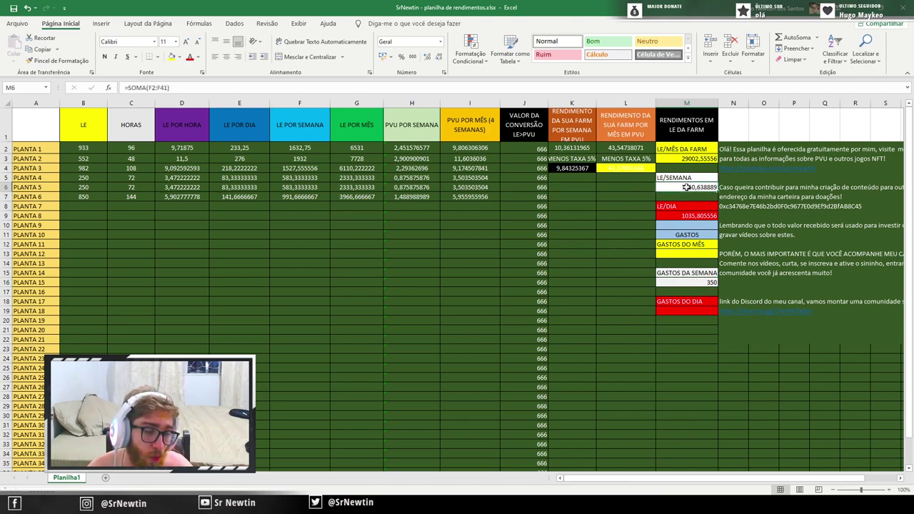
{"action": "double_click", "coordinate": [689, 185]}
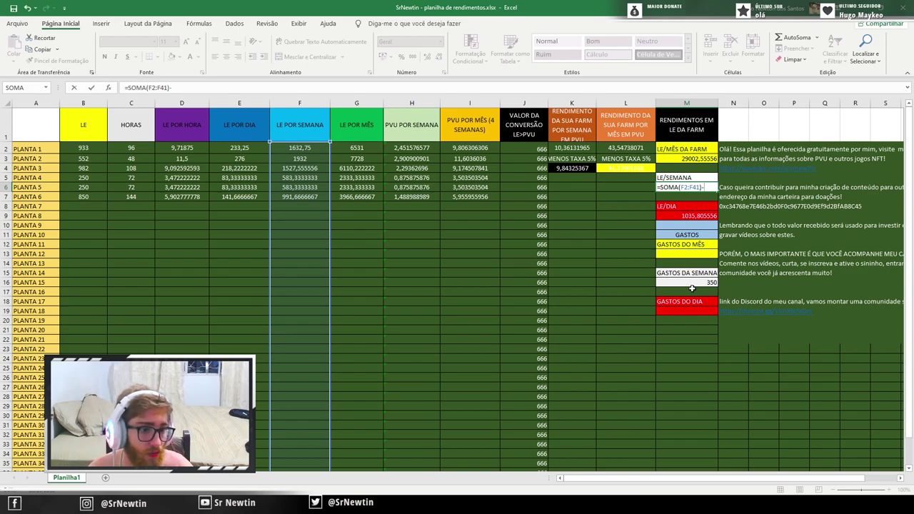
{"action": "left_click", "coordinate": [695, 283]}
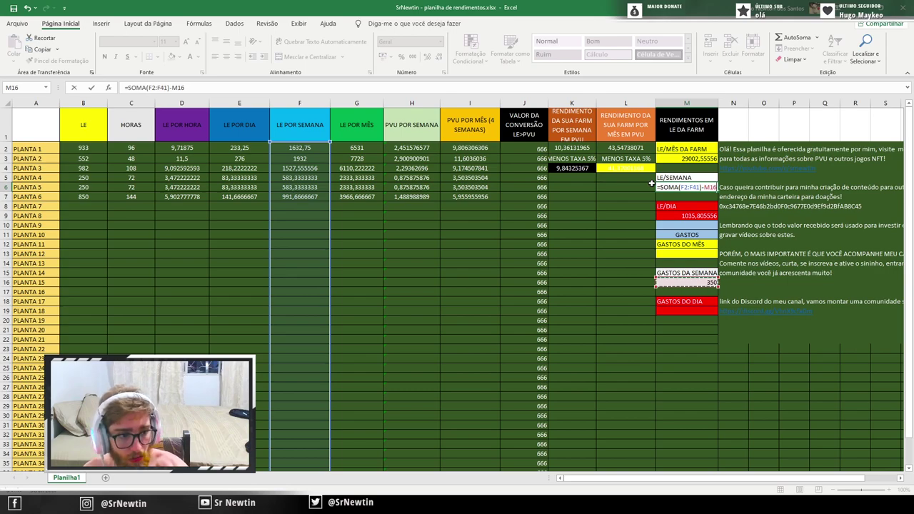
{"action": "key", "text": "Return"}
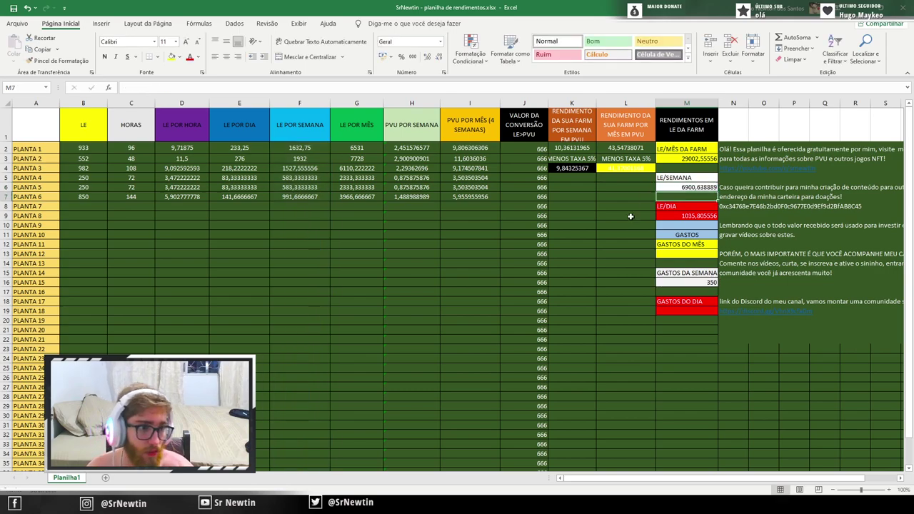
{"action": "left_click", "coordinate": [671, 187]}
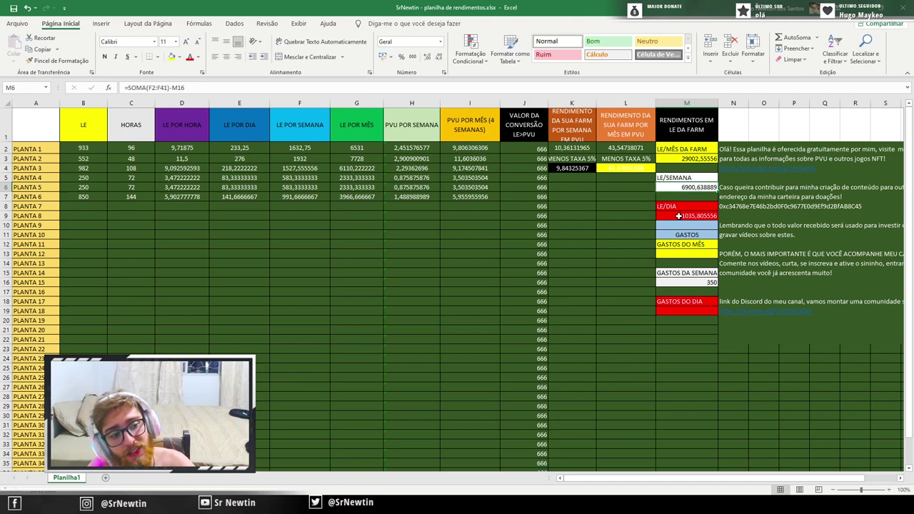
Step: Examine the farm's weekly and monthly PVU income less the 5% tax alongside the LE>PVU conversion values for PLANTA 1 to PLANTA 12
{"action": "left_click", "coordinate": [564, 168]}
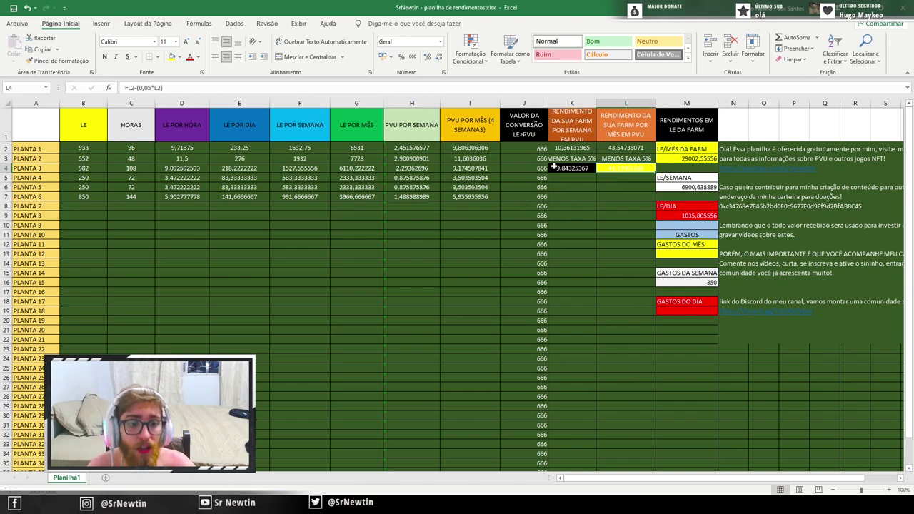
{"action": "left_click_drag", "start_coordinate": [526, 158], "coordinate": [527, 148]}
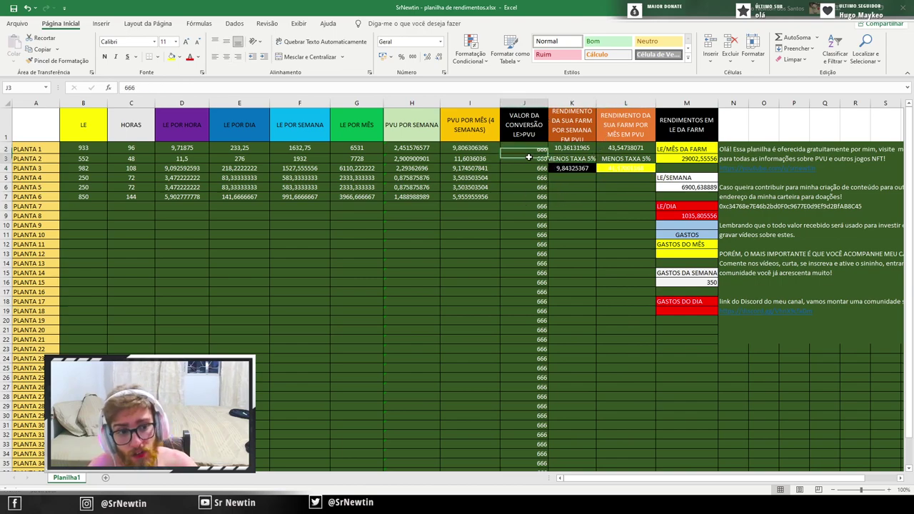
{"action": "left_click", "coordinate": [623, 168]}
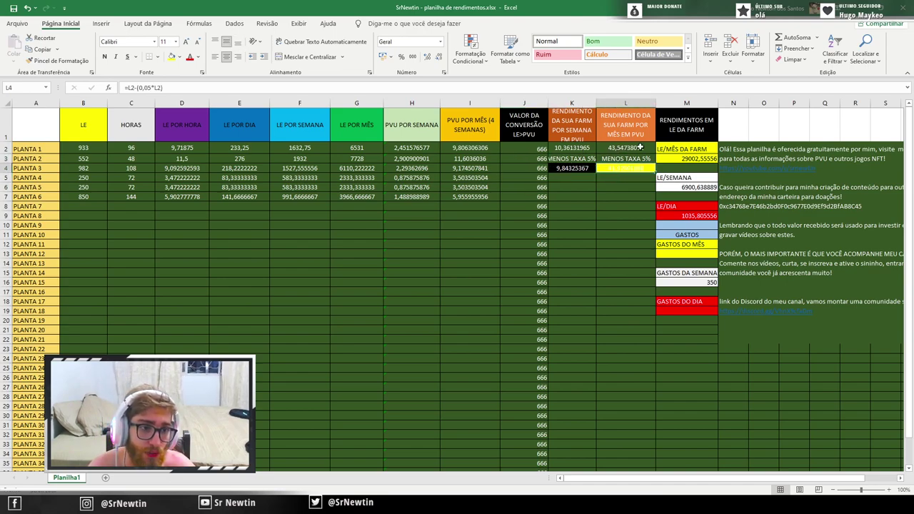
{"action": "left_click", "coordinate": [529, 156]}
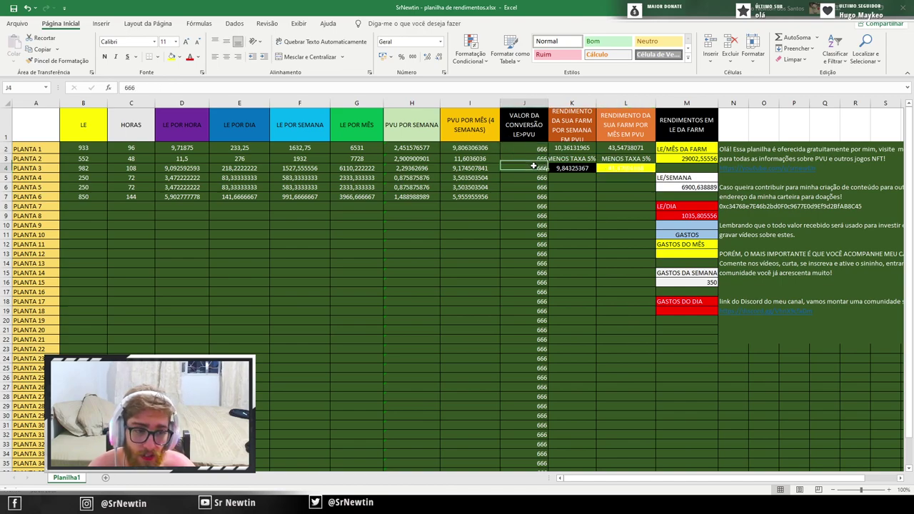
{"action": "left_click", "coordinate": [604, 167]}
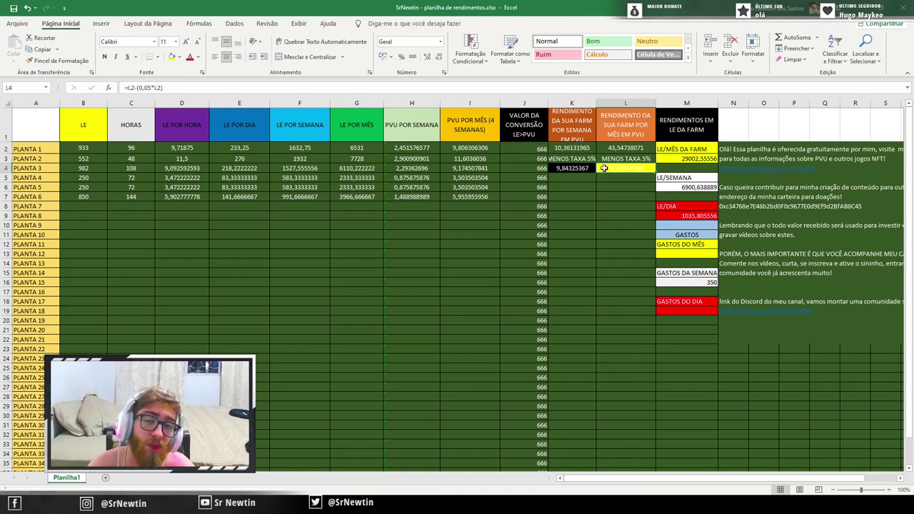
{"action": "left_click", "coordinate": [538, 152]}
{"action": "left_click", "coordinate": [537, 168]}
{"action": "left_click", "coordinate": [537, 177]}
{"action": "left_click", "coordinate": [537, 188]}
{"action": "left_click", "coordinate": [537, 196]}
{"action": "left_click", "coordinate": [537, 206]}
{"action": "left_click", "coordinate": [538, 216]}
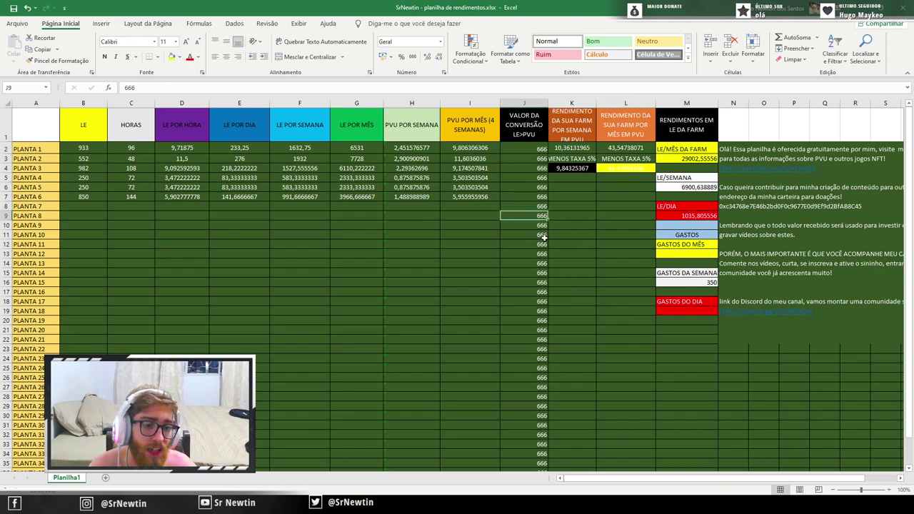
{"action": "key", "text": "Down"}
{"action": "key", "text": "Down"}
{"action": "key", "text": "Down"}
{"action": "key", "text": "Down"}
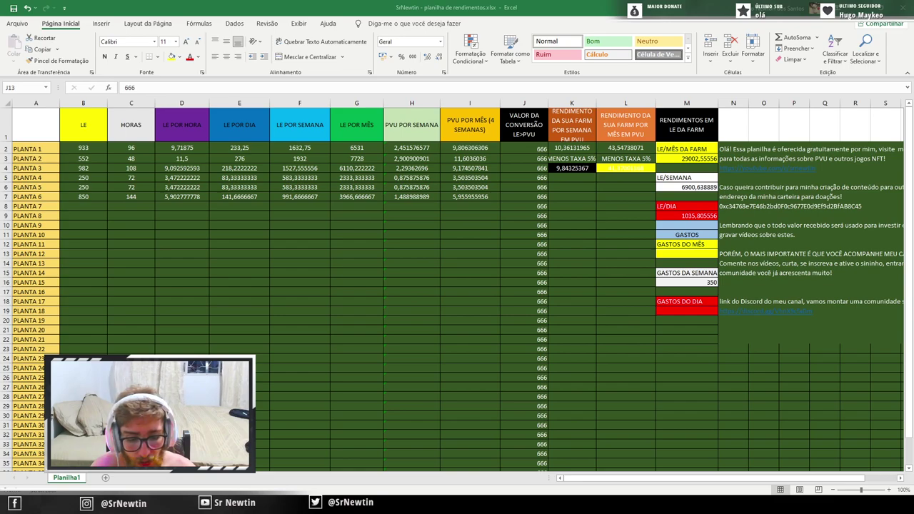
Step: Switch to the Plant vs Undead site in the browser and browse the marketplace plants' prices and LE/hour rates
{"action": "key", "text": "alt+Tab"}
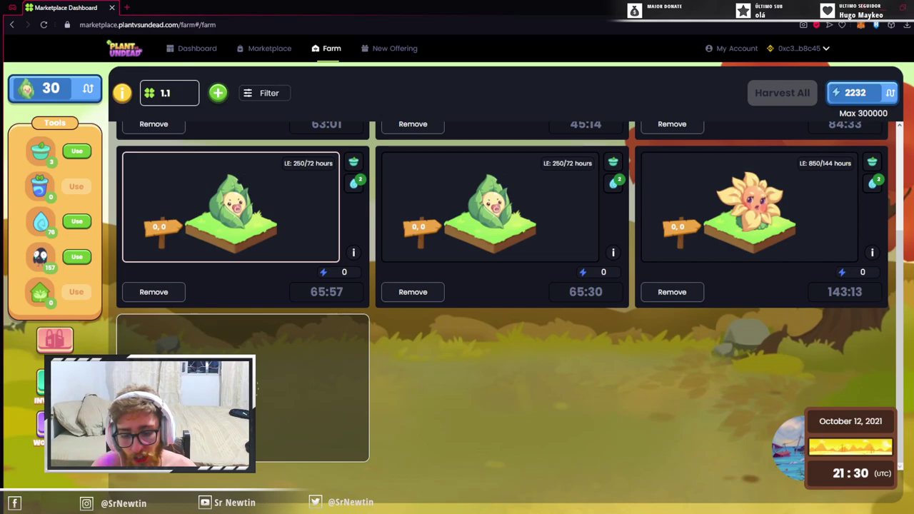
{"action": "left_click", "coordinate": [270, 50]}
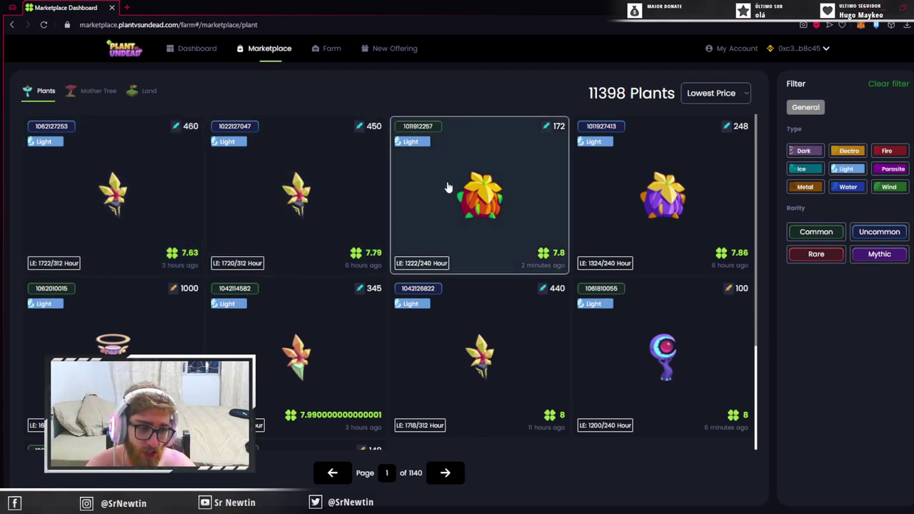
{"action": "scroll", "coordinate": [443, 188], "scroll_direction": "down", "scroll_amount": 2}
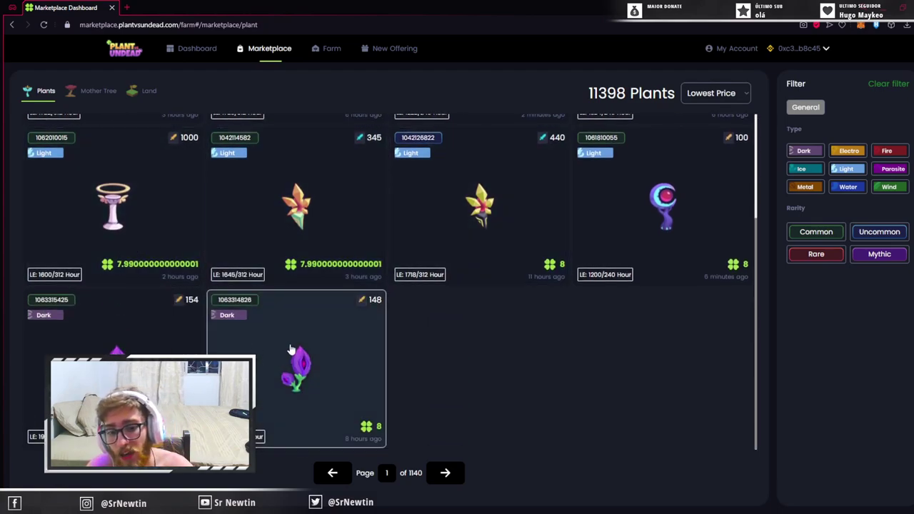
{"action": "scroll", "coordinate": [299, 307], "scroll_direction": "up", "scroll_amount": 2}
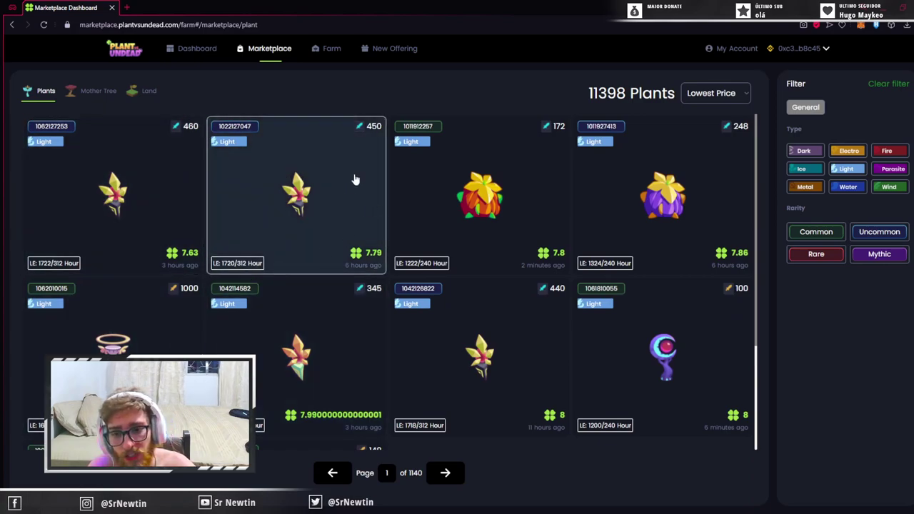
{"action": "scroll", "coordinate": [504, 330], "scroll_direction": "down", "scroll_amount": 2}
{"action": "scroll", "coordinate": [535, 300], "scroll_direction": "up", "scroll_amount": 2}
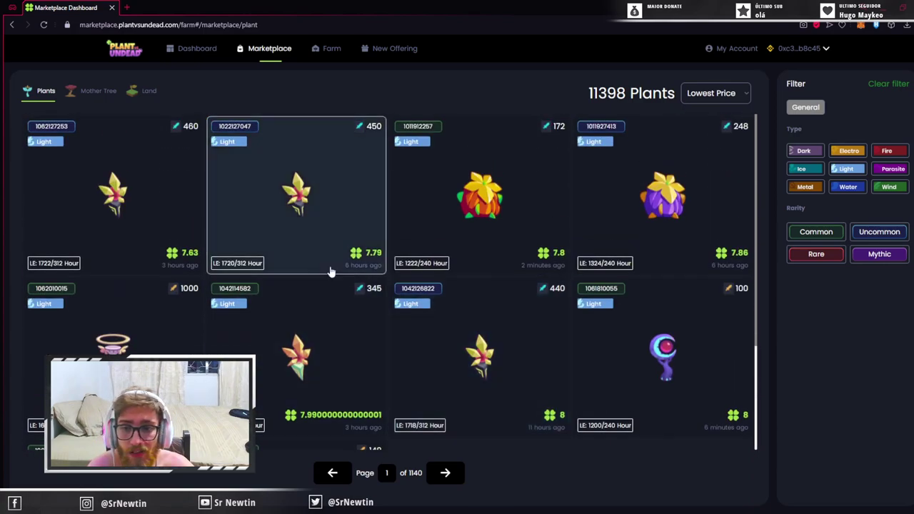
Step: Open the Plant vs Undead dashboard and look through the recently listed and recently sold plants
{"action": "left_click", "coordinate": [214, 50]}
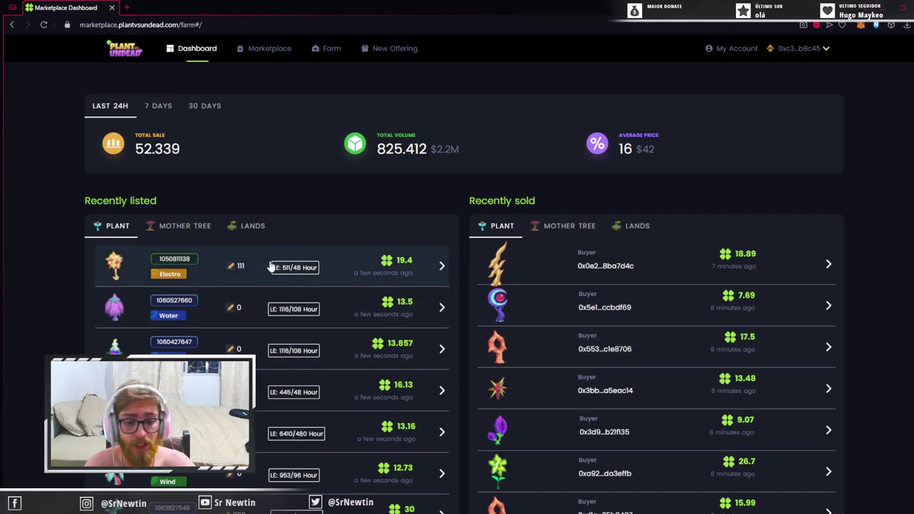
{"action": "scroll", "coordinate": [271, 267], "scroll_direction": "down", "scroll_amount": 1}
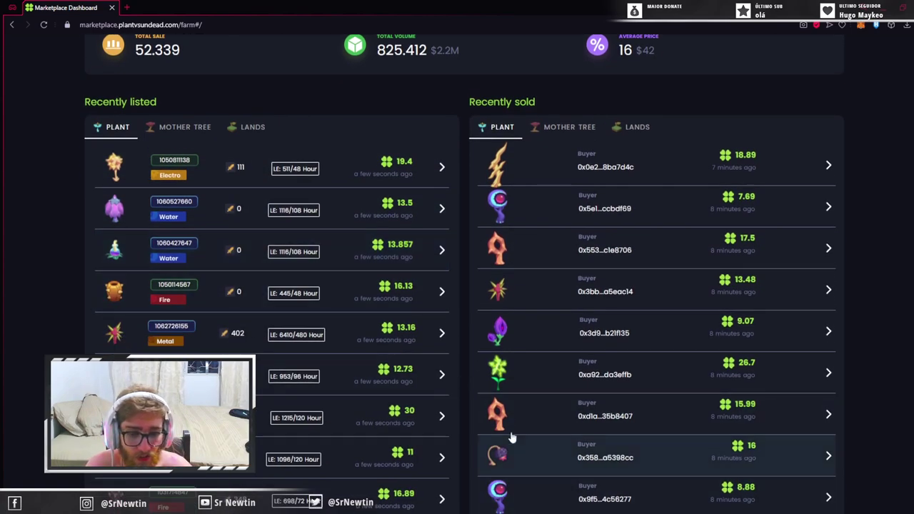
{"action": "scroll", "coordinate": [316, 231], "scroll_direction": "up", "scroll_amount": 1}
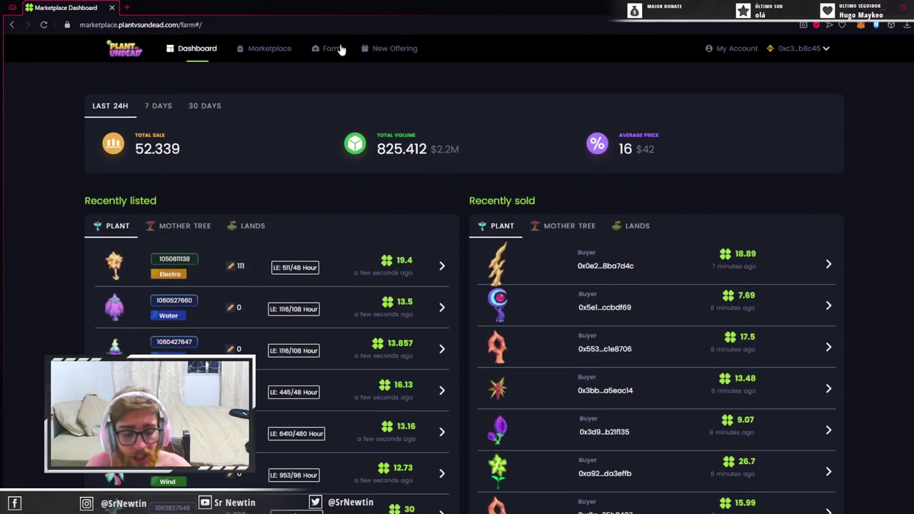